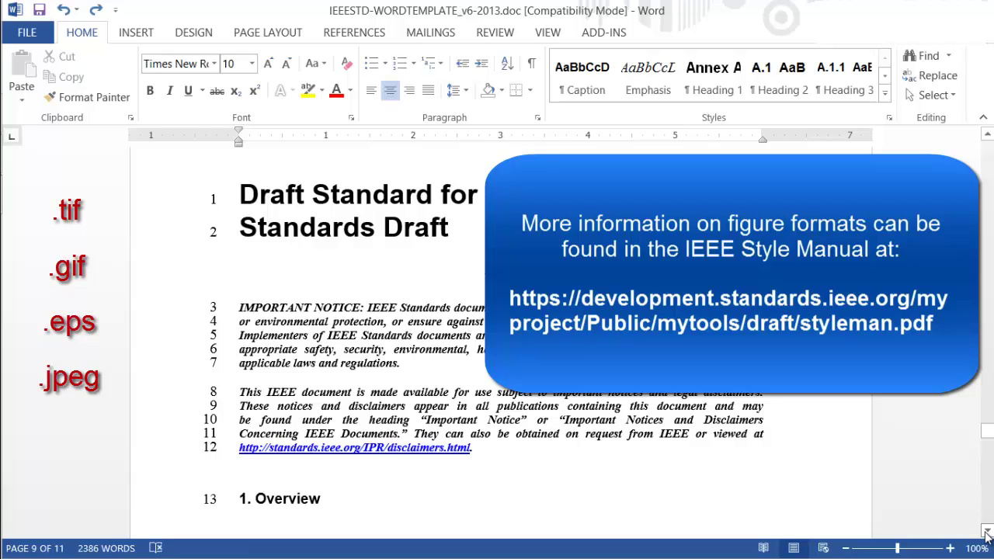
# - Insert the Figure1.jpg line graph on empty line 13 using Figures > Insert Figure/Graphic
pyautogui.click(988, 532)
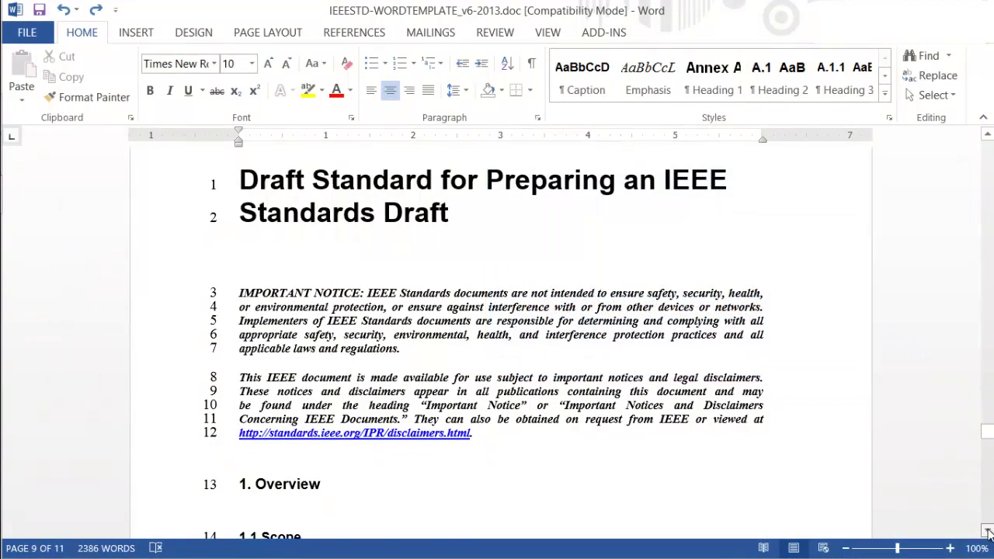
pyautogui.moveTo(988, 532); pyautogui.dragTo(987, 532)
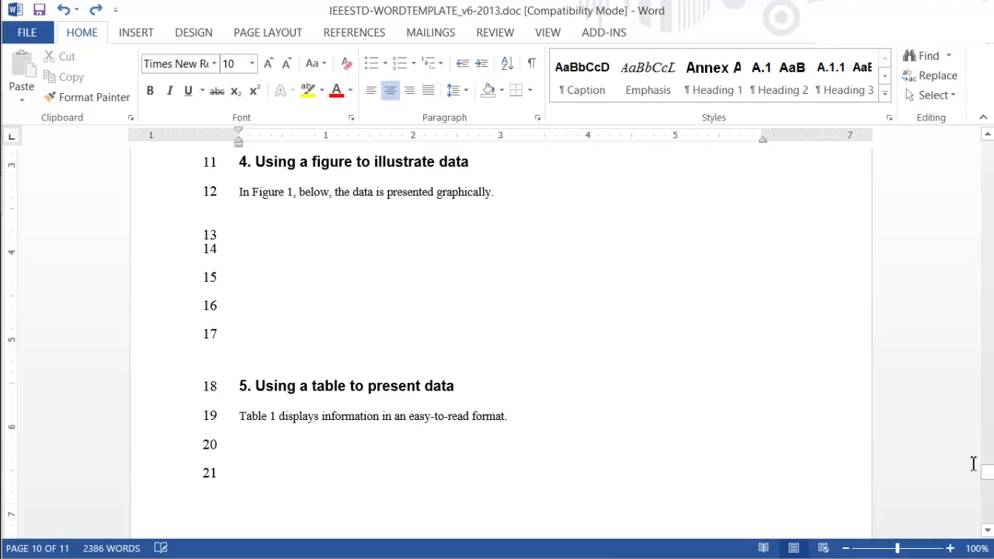
pyautogui.click(502, 235)
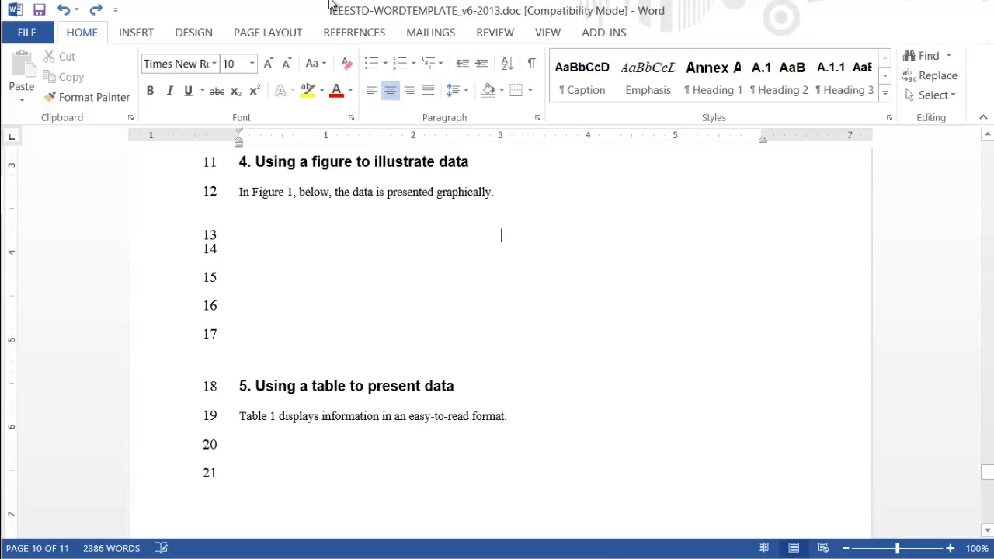
pyautogui.click(605, 34)
pyautogui.click(360, 58)
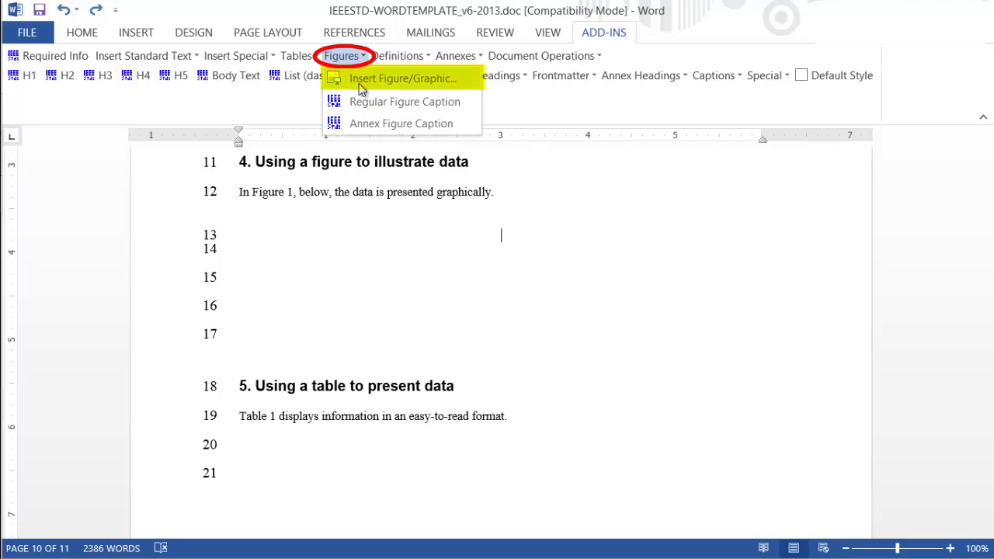
pyautogui.click(360, 81)
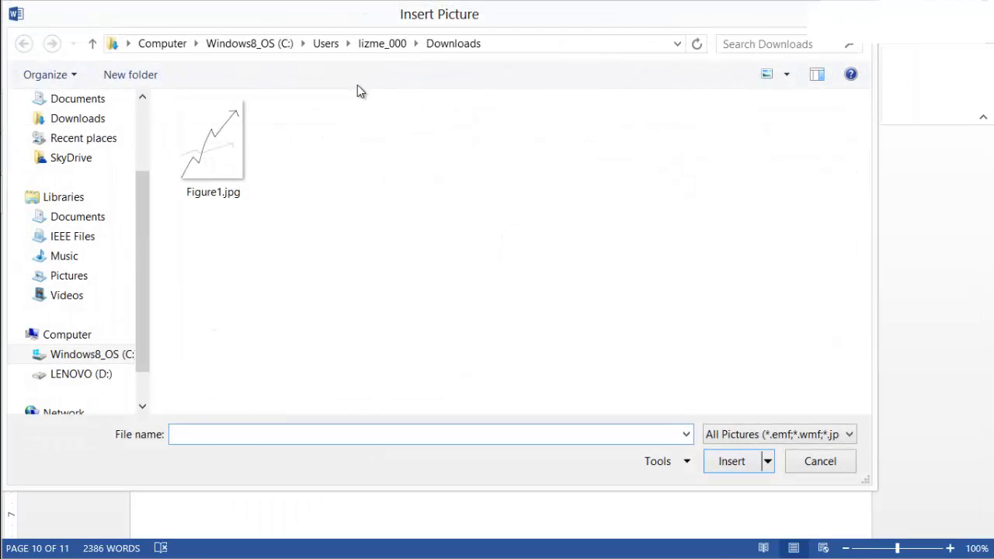
pyautogui.click(214, 137)
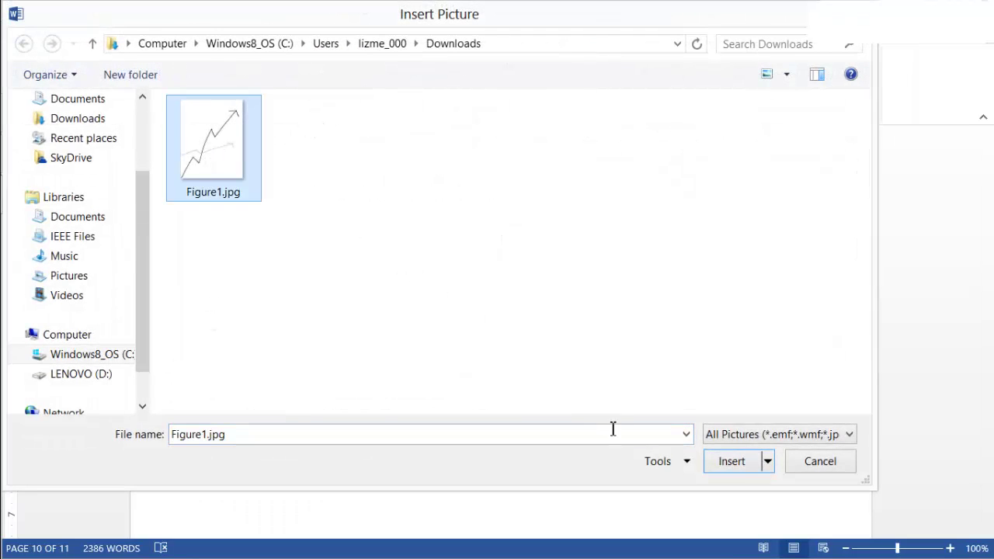
pyautogui.click(736, 464)
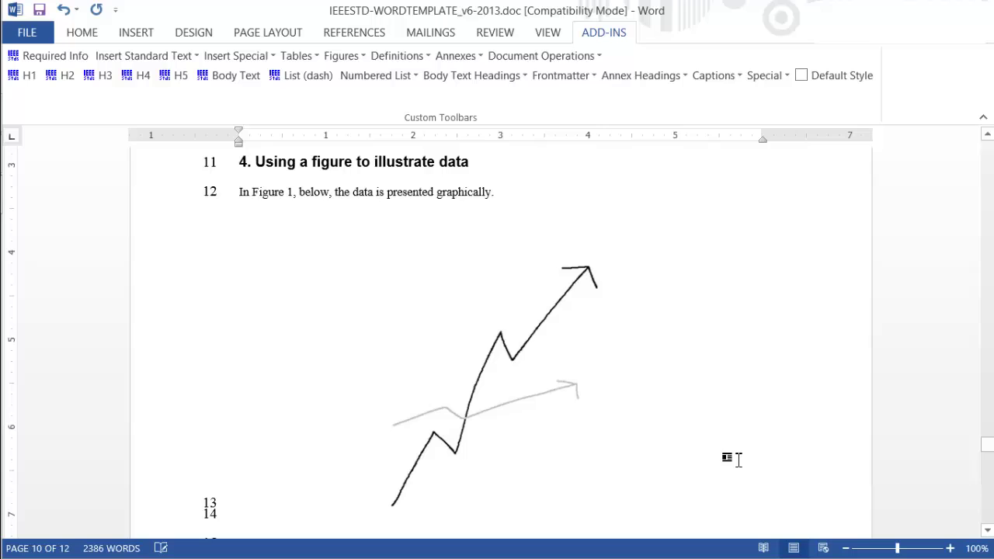
# - Add a Regular Figure Caption under the graph reading 'Figure 1—Sample figure'
pyautogui.scroll(-1, 539, 399)
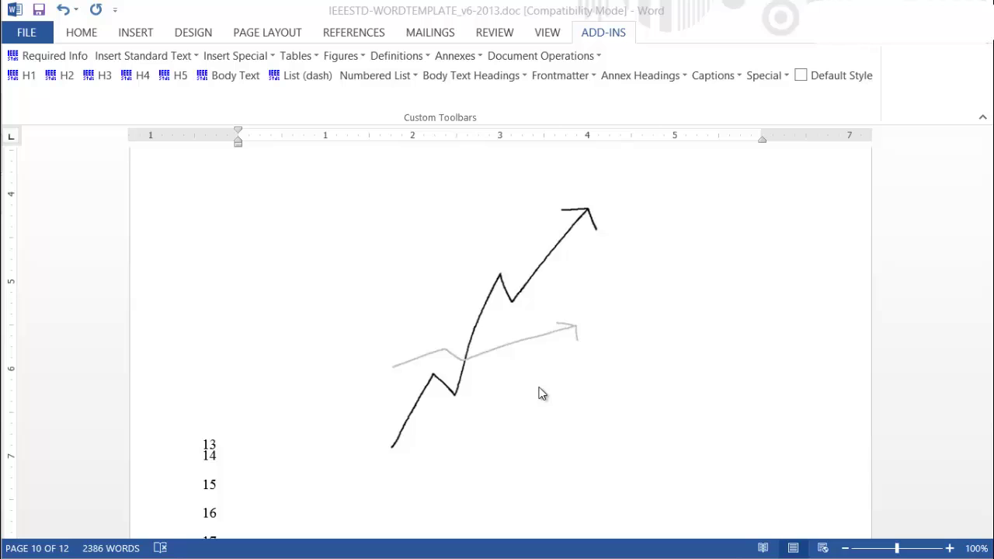
pyautogui.click(362, 60)
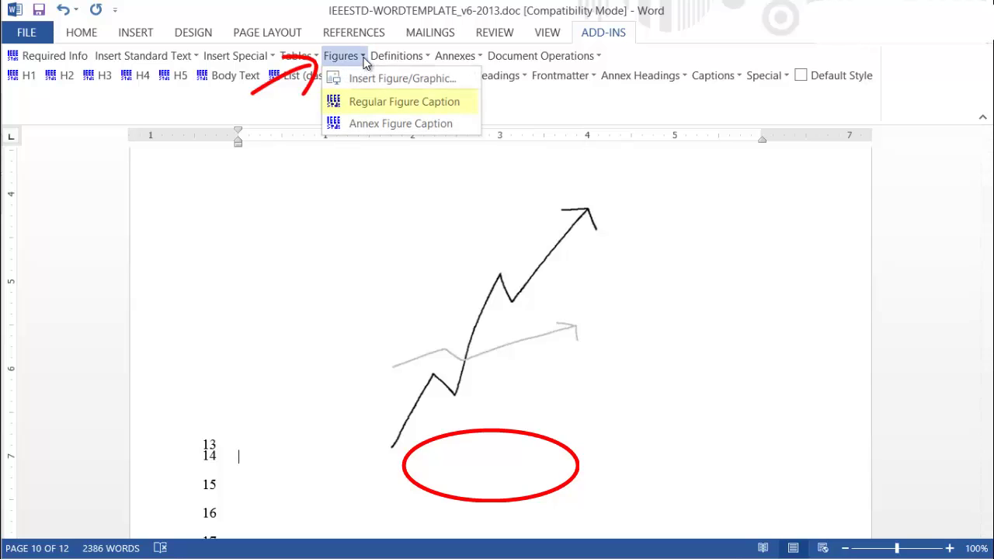
pyautogui.click(370, 105)
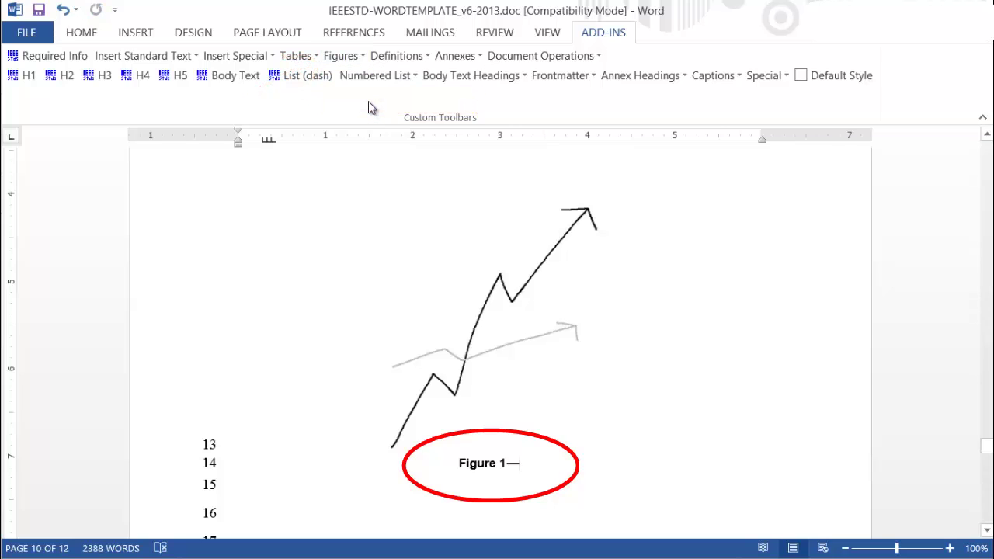
pyautogui.write('Sample f')
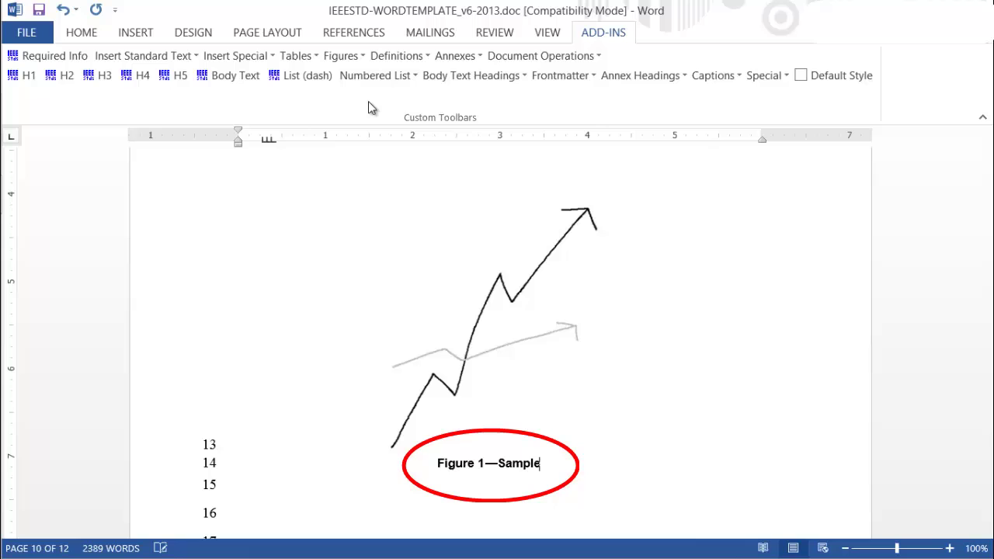
pyautogui.write('igure')
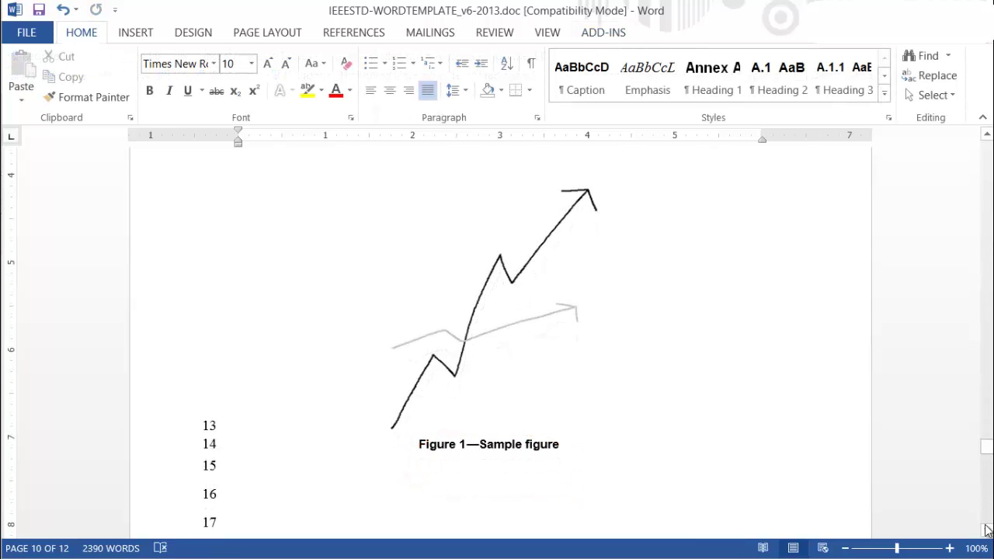
pyautogui.scroll(-6, 990, 540)
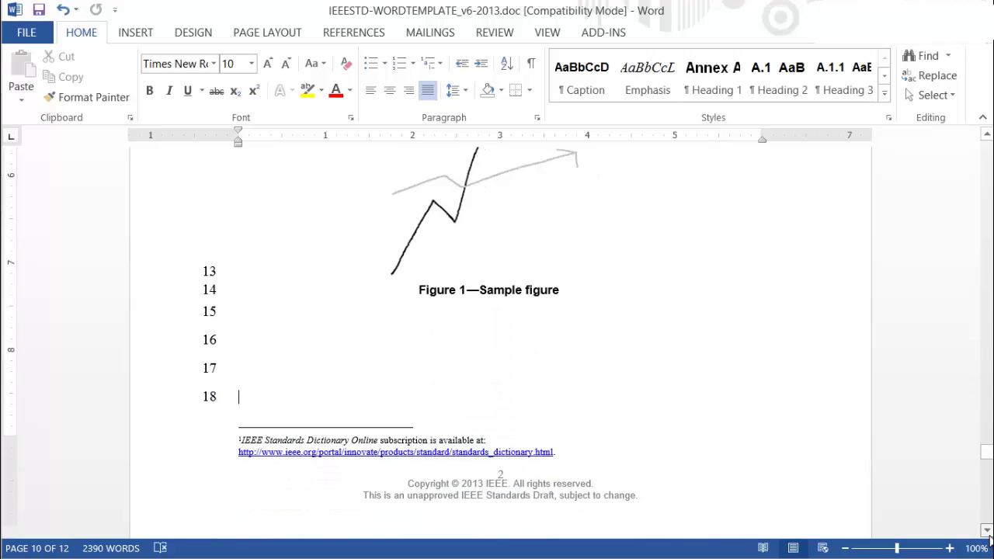
# - Insert a standard table with 3 columns and 3 rows below the Table 1 sentence
pyautogui.scroll(-5, 990, 540)
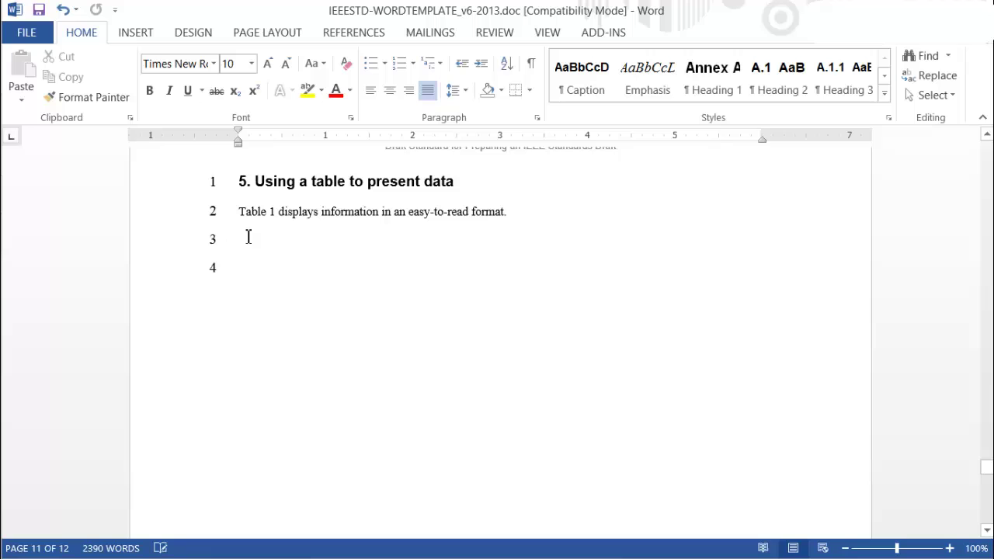
pyautogui.click(610, 37)
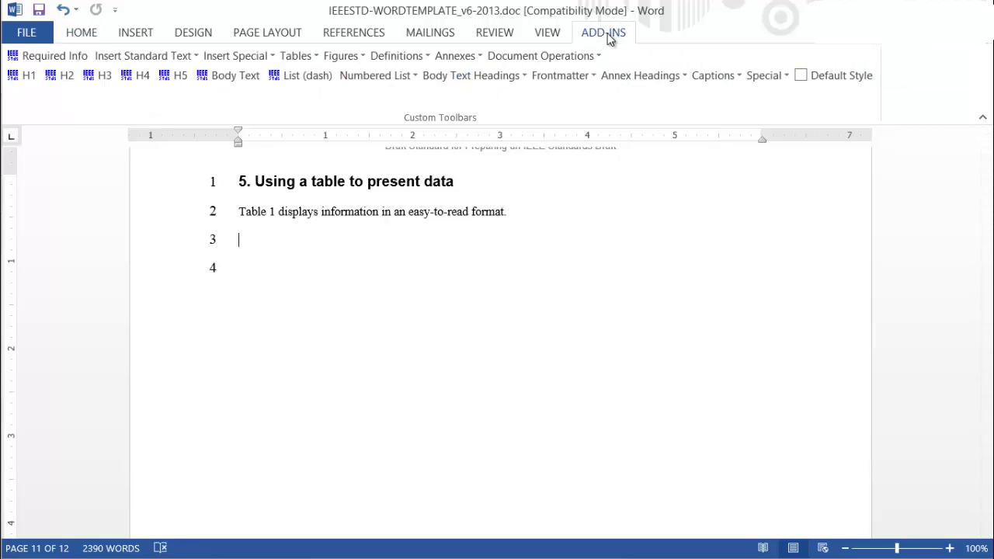
pyautogui.click(315, 56)
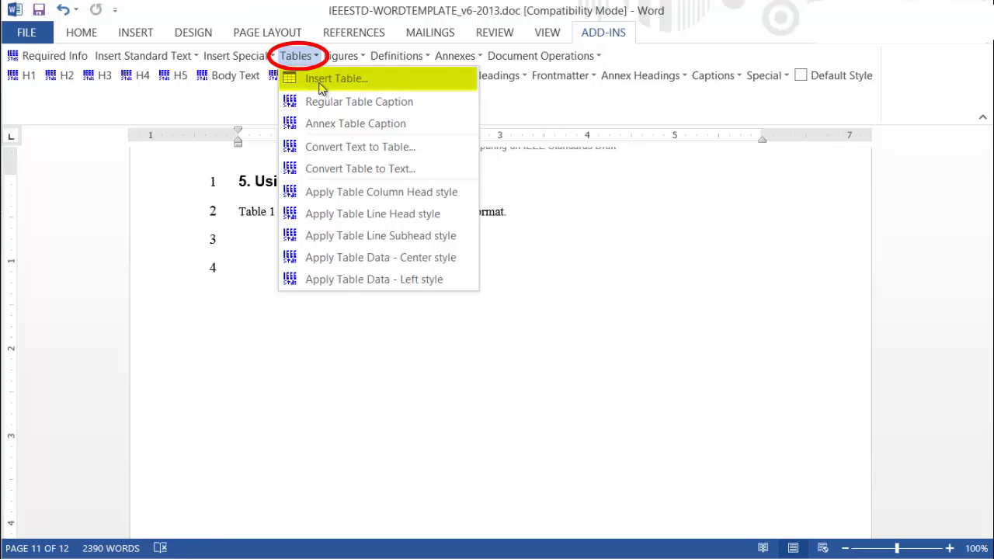
pyautogui.click(323, 86)
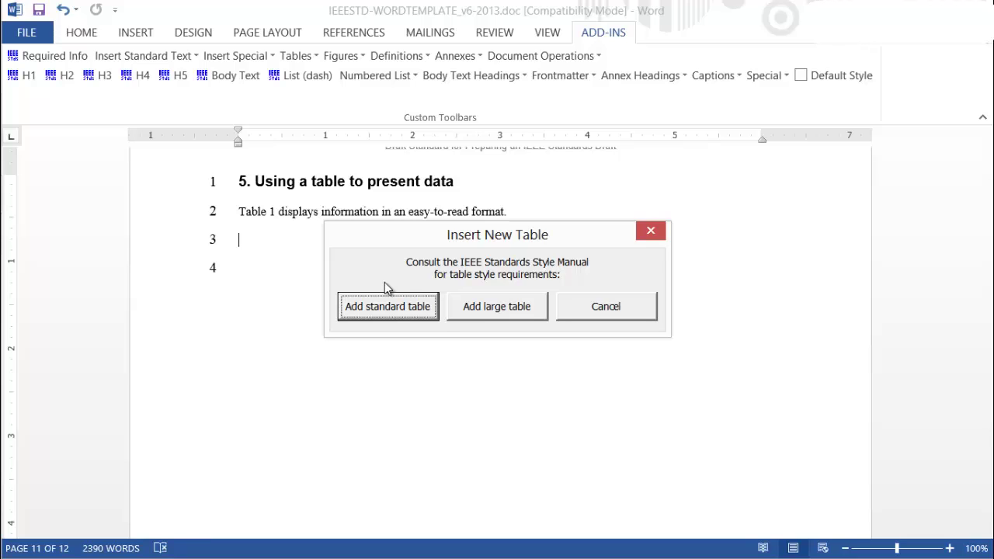
pyautogui.click(388, 307)
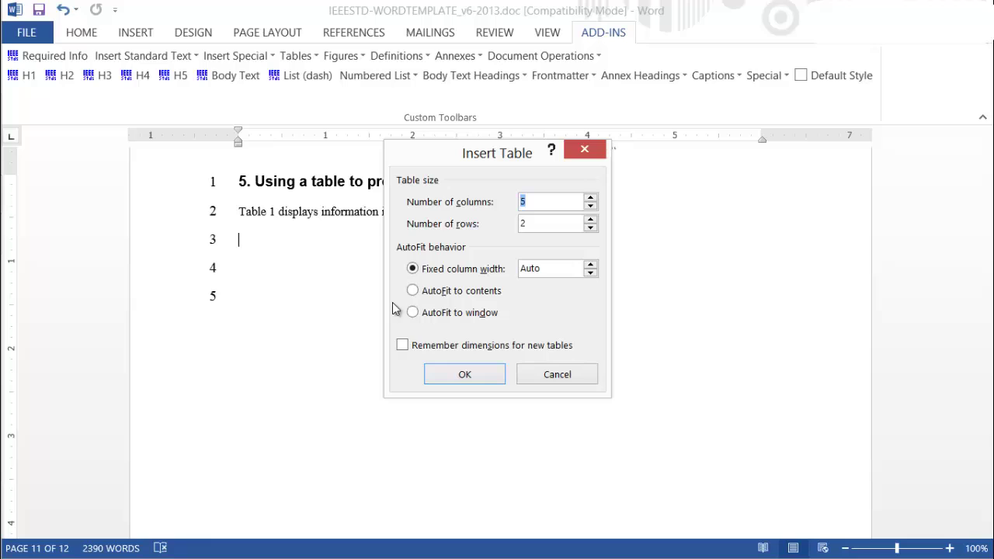
pyautogui.click(590, 206)
pyautogui.click(591, 206)
pyautogui.click(590, 220)
pyautogui.click(466, 374)
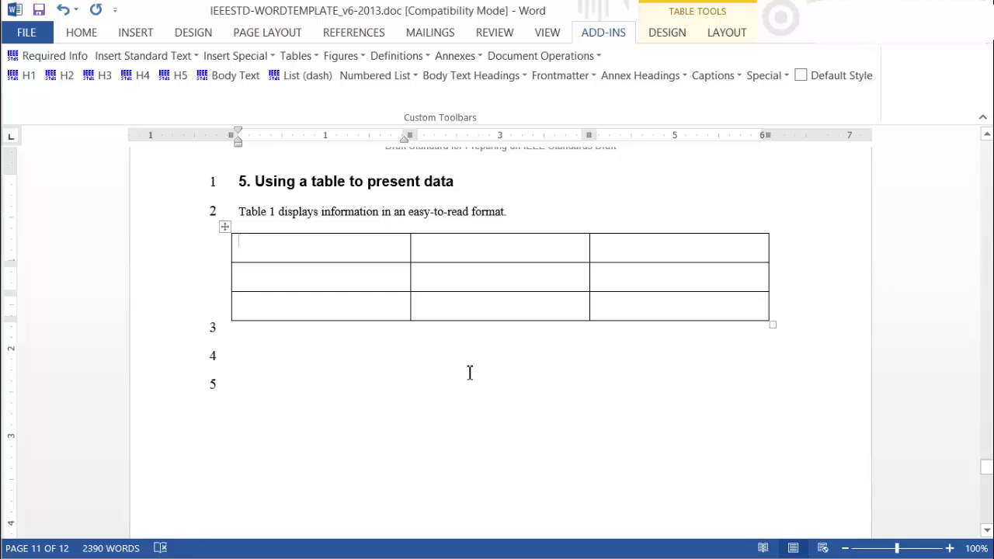
# - Fill in headers Small, Medium, Large and values 1 through 5 in the rows below
pyautogui.write('Small')
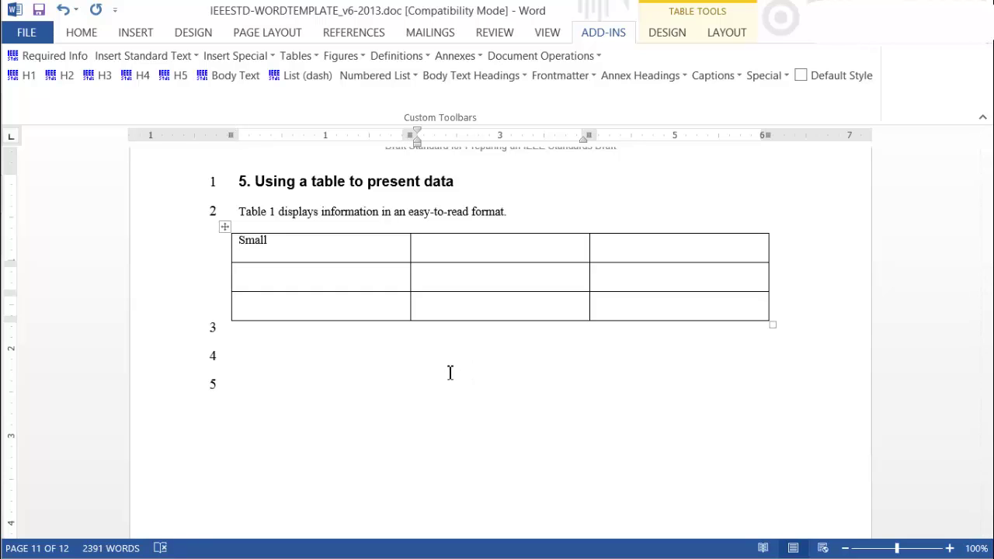
pyautogui.press('Tab')
pyautogui.write('Medium')
pyautogui.press('Tab')
pyautogui.write('Large')
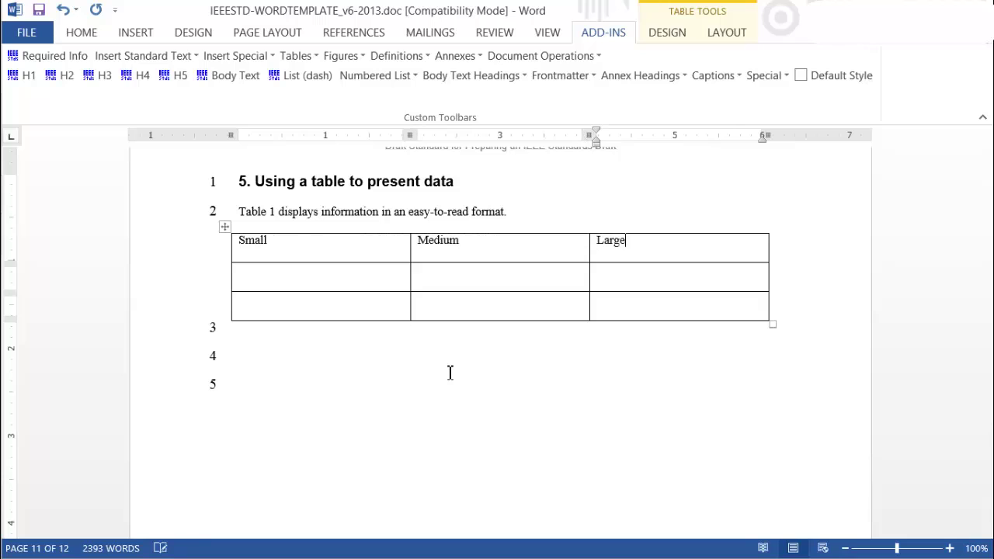
pyautogui.press('Tab')
pyautogui.write('1')
pyautogui.press('Tab')
pyautogui.write('2')
pyautogui.press('Tab')
pyautogui.write('3')
pyautogui.press('Tab')
pyautogui.write('4')
pyautogui.press('Tab')
pyautogui.write('5')
pyautogui.press('Tab')
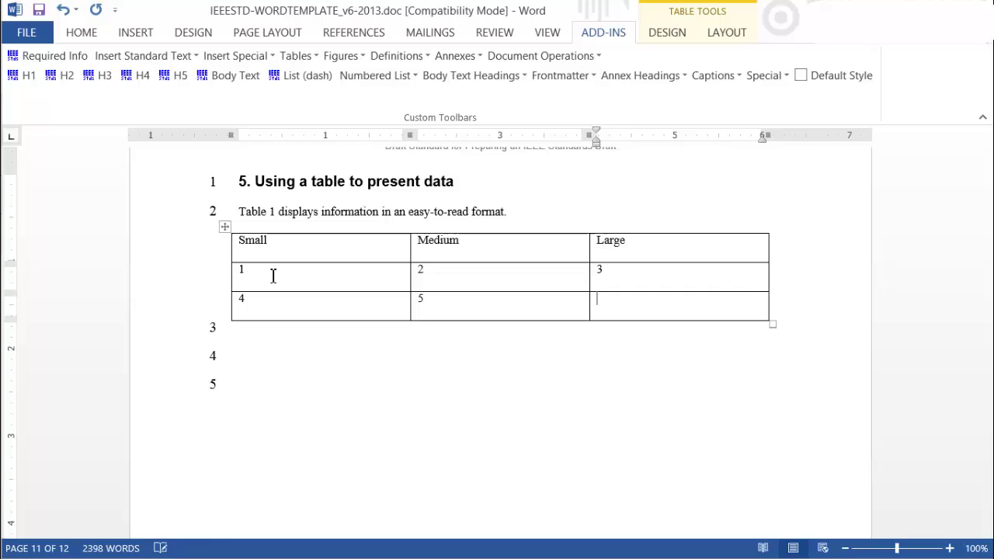
# - Enter 6 in the last cell and apply the Table Column Head style to the header row
pyautogui.write('6')
pyautogui.moveTo(238, 241); pyautogui.dragTo(646, 245)
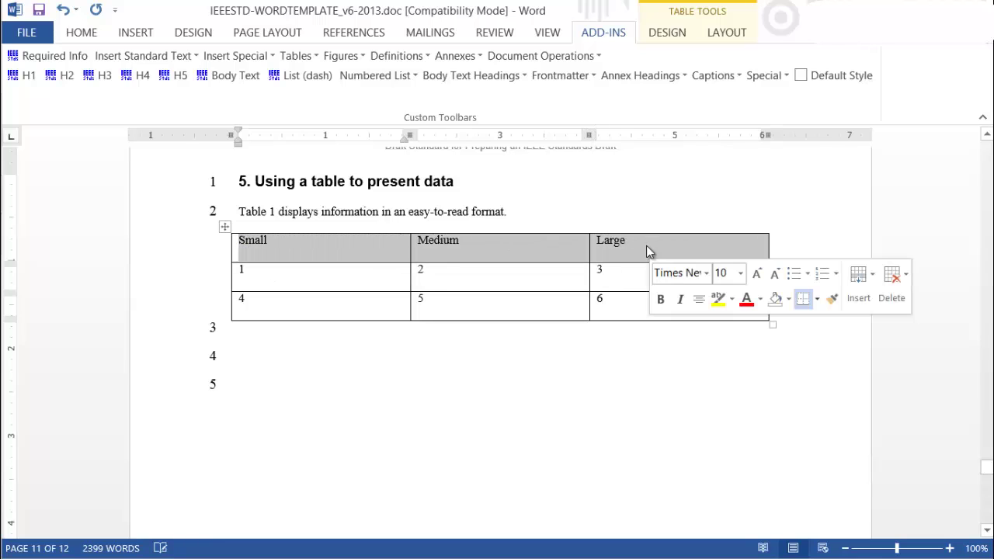
pyautogui.click(317, 58)
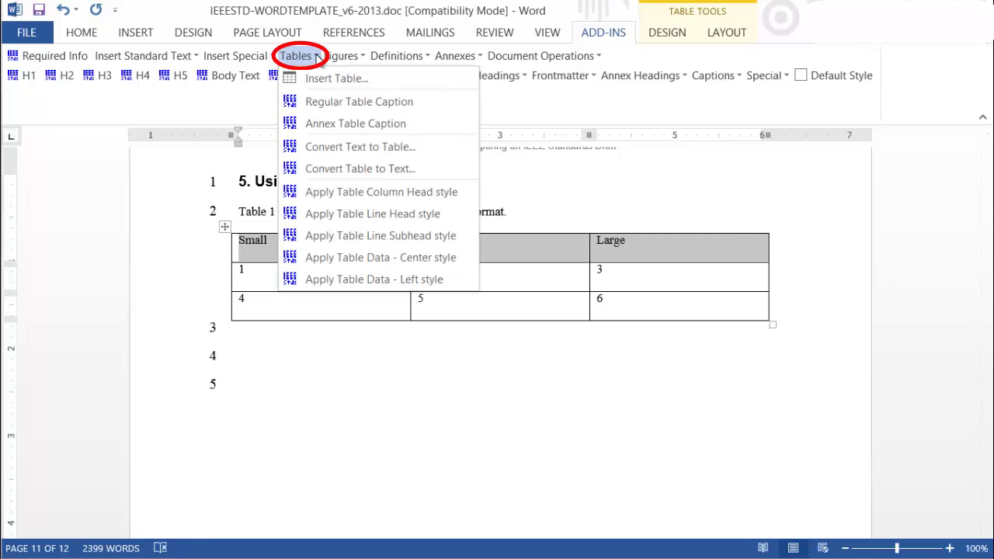
pyautogui.click(321, 199)
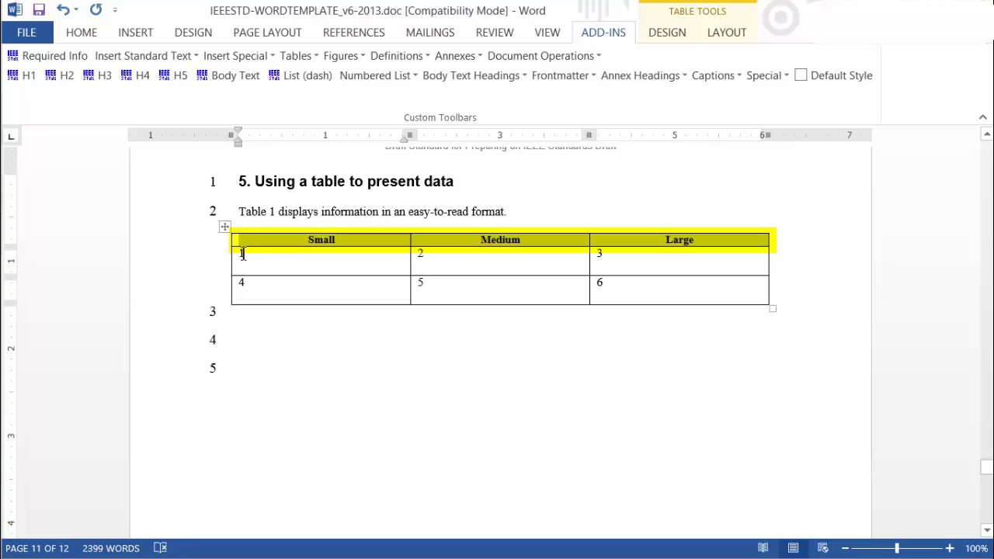
# - Apply the Table Data - Center style to both data rows
pyautogui.moveTo(242, 254); pyautogui.dragTo(639, 296)
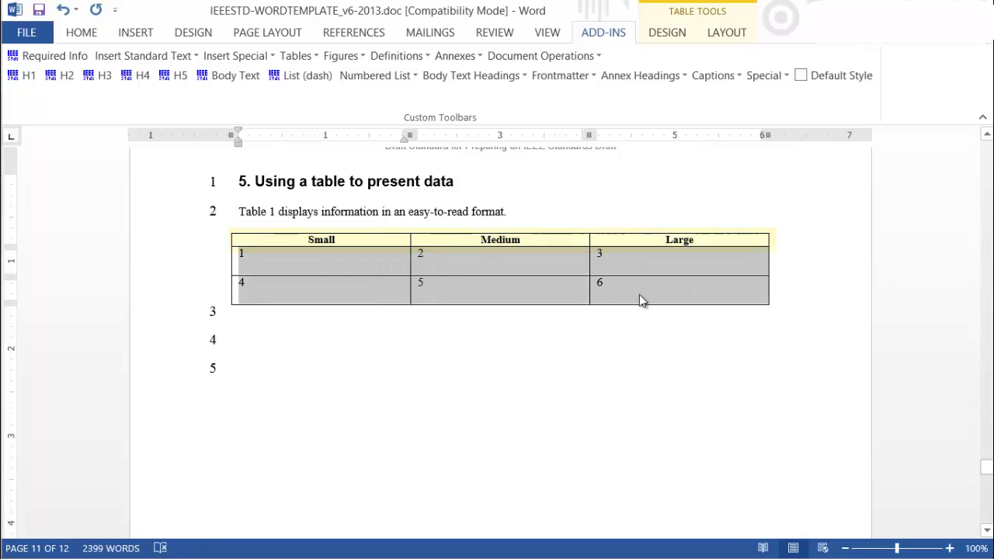
pyautogui.click(298, 56)
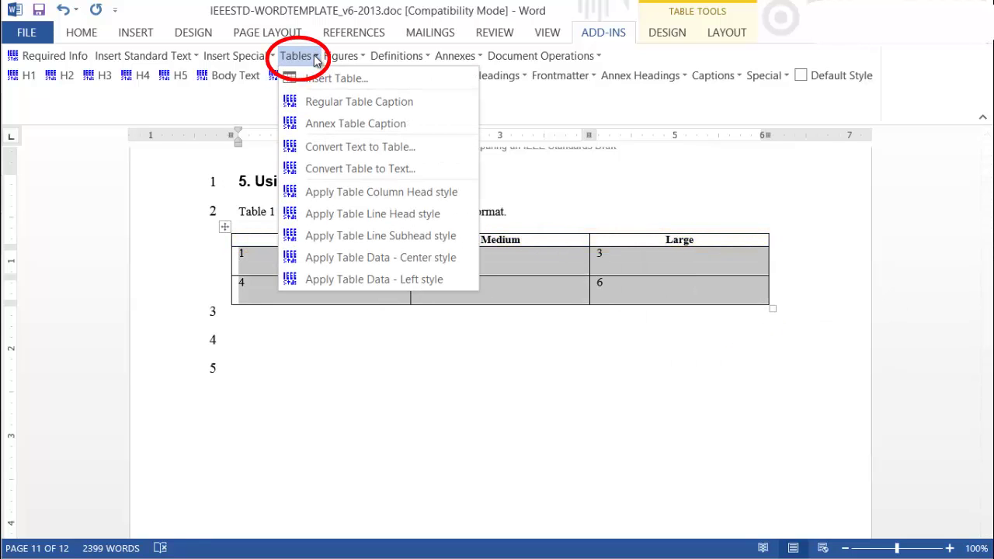
pyautogui.click(323, 257)
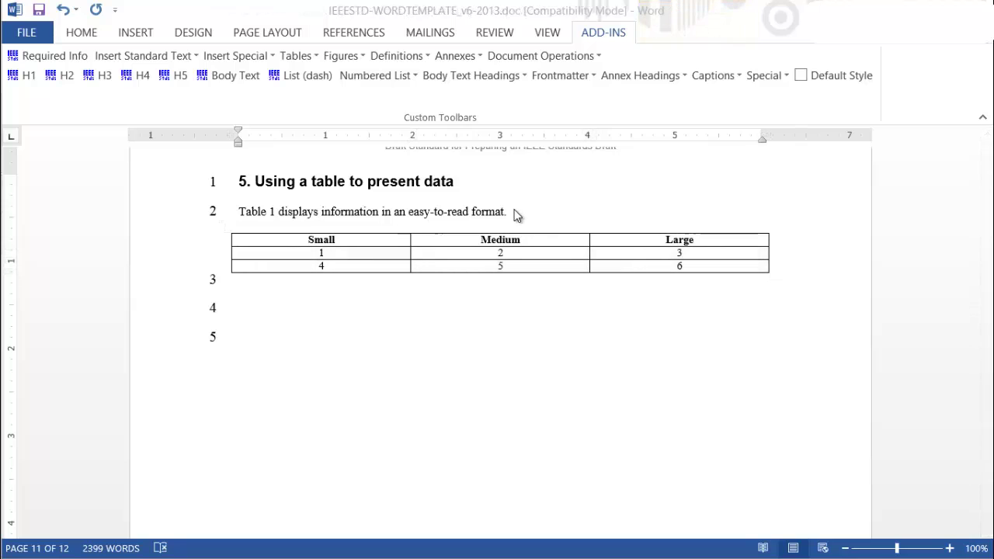
# - Insert a Regular Table Caption on a new line above the table, titled 'Sample table'
pyautogui.press('Return')
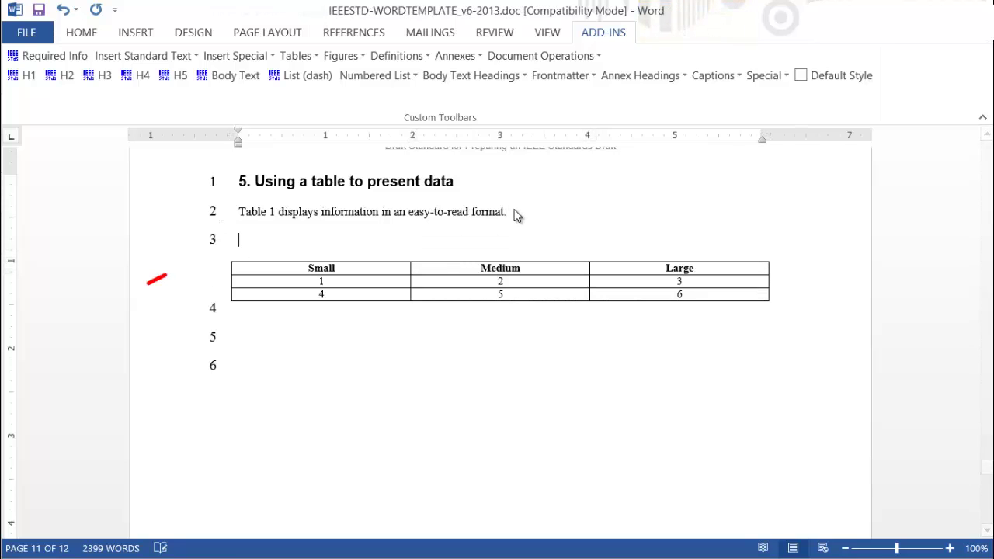
pyautogui.click(296, 56)
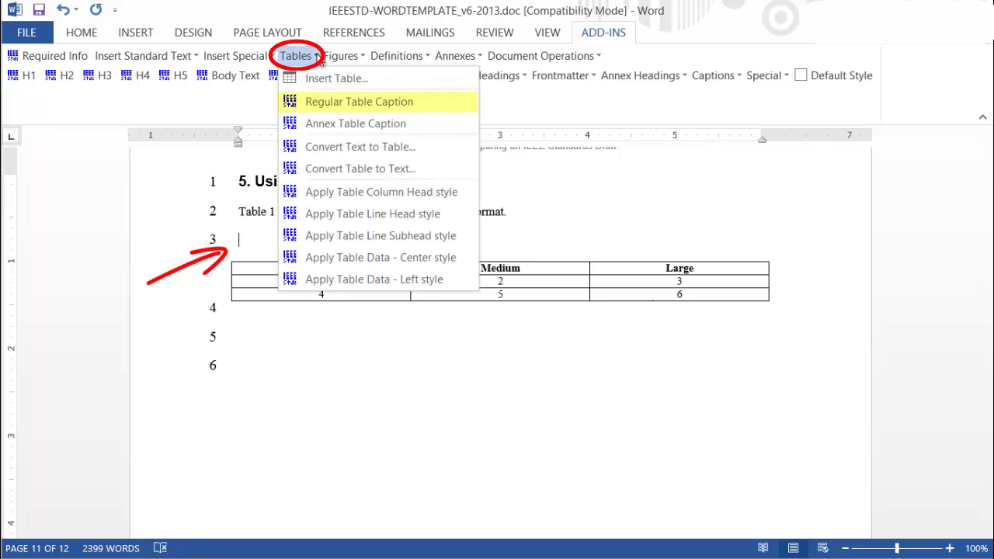
pyautogui.click(321, 104)
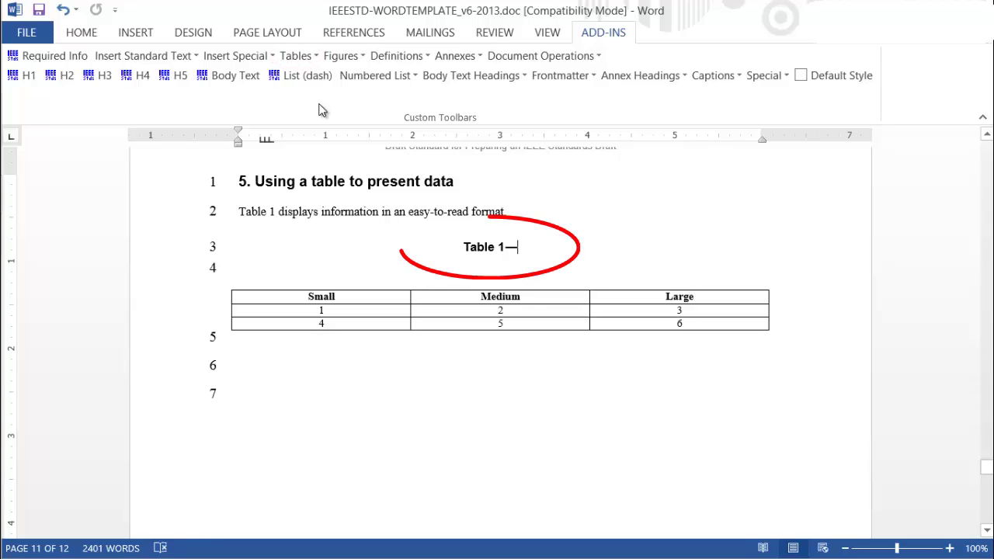
pyautogui.write('Sa')
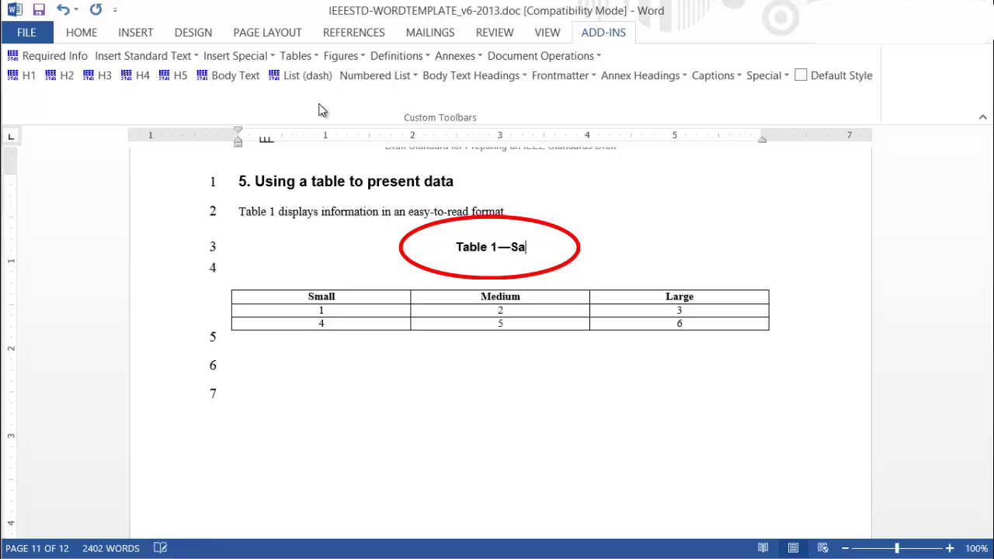
pyautogui.write('mple table')
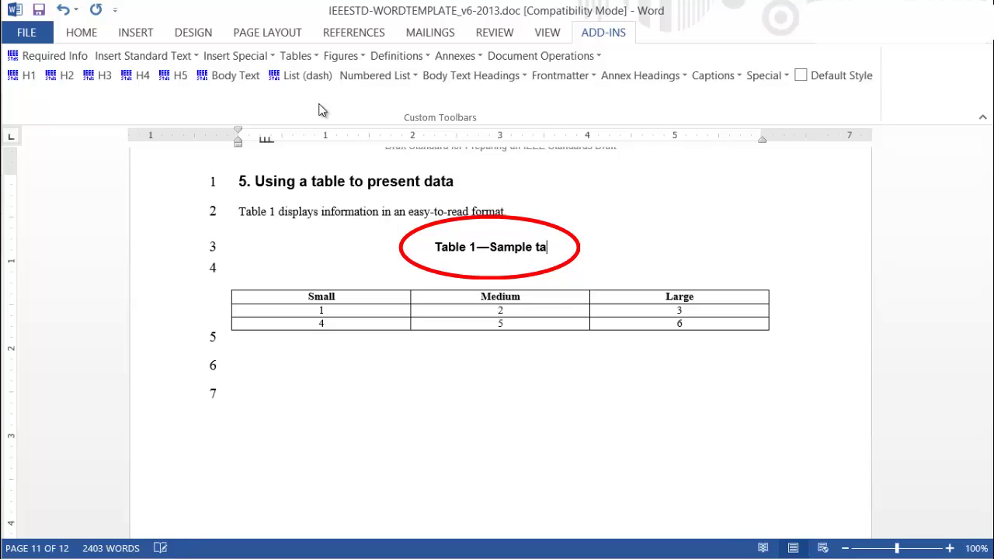